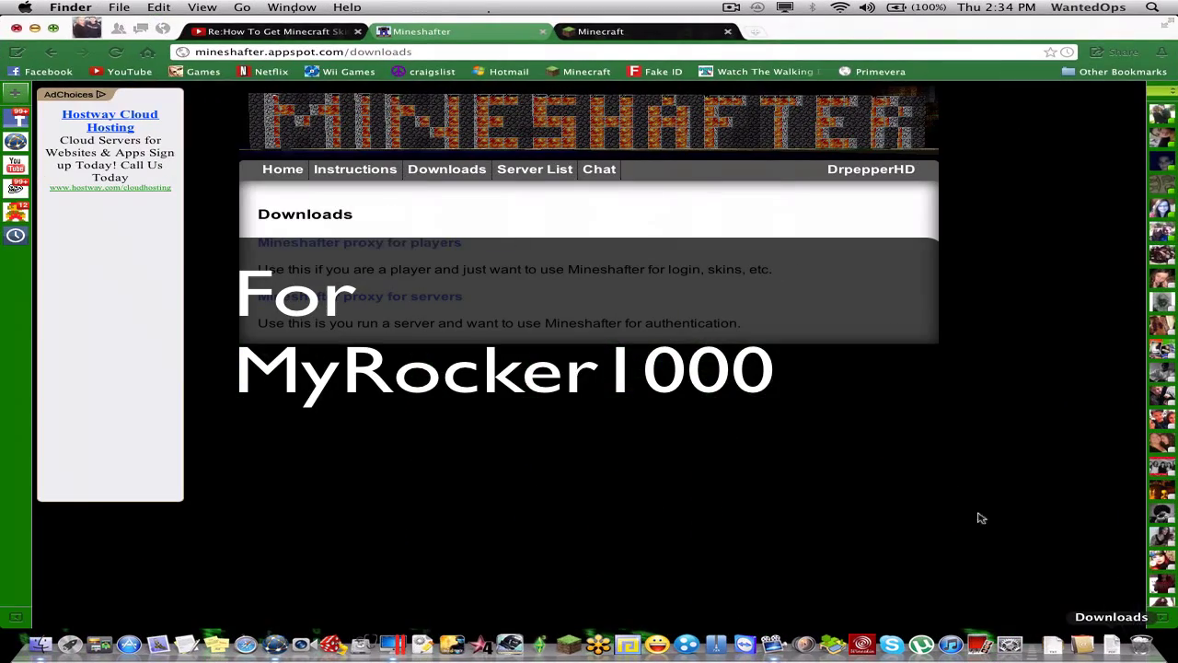
View the YouTube video about getting Minecraft skins without Premium, and return to the Mineshafter downloads page
{"action": "left_click", "coordinate": [982, 518]}
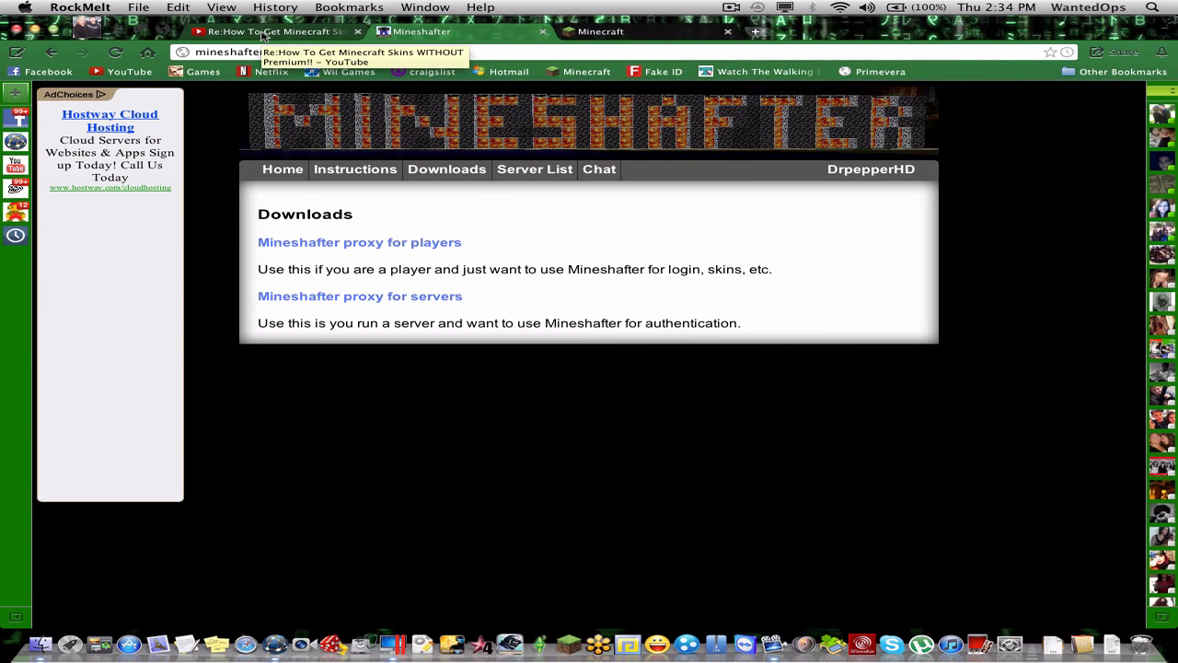
{"action": "left_click", "coordinate": [263, 34]}
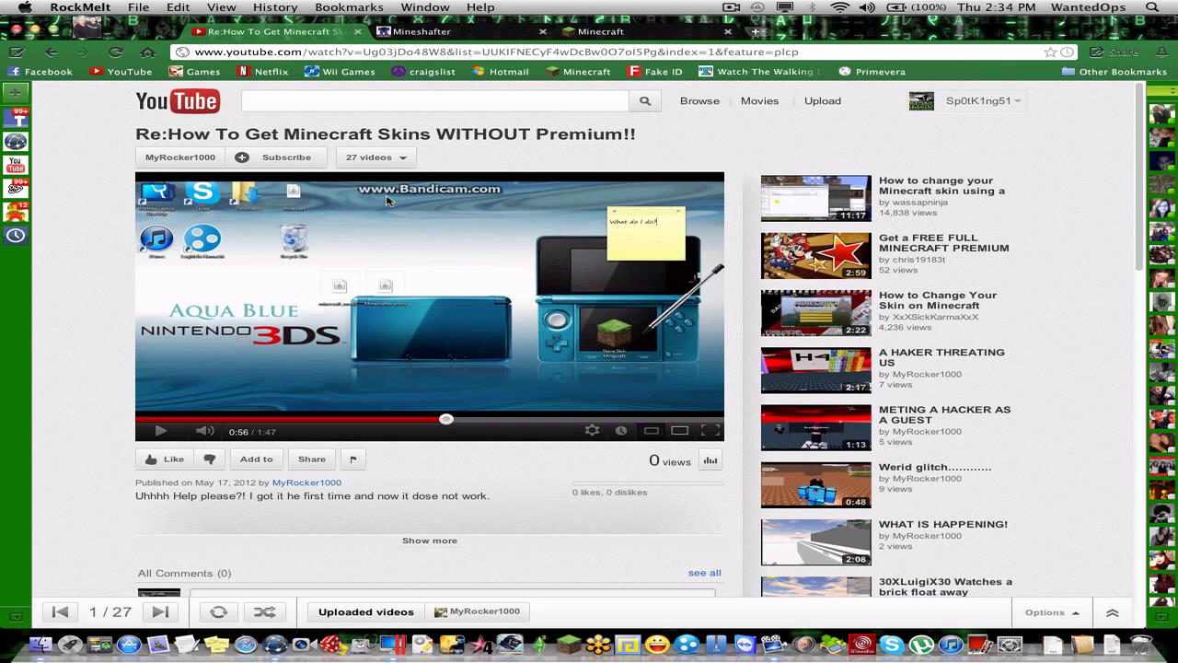
{"action": "left_click", "coordinate": [413, 32]}
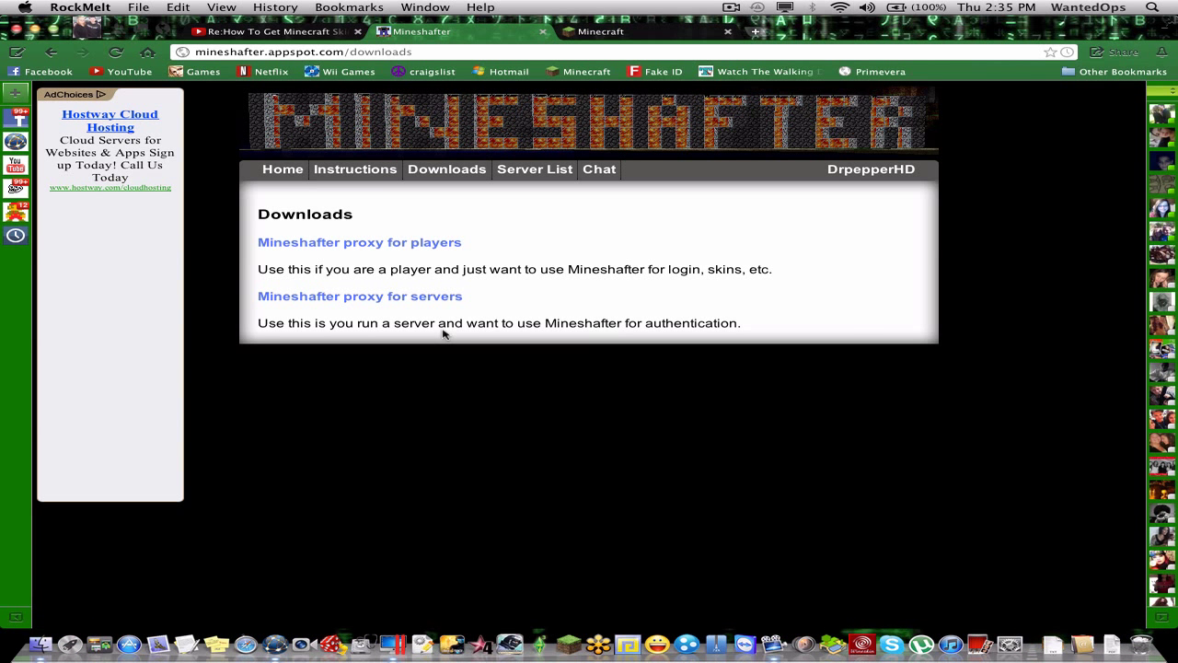
{"action": "key", "text": "ctrl+Right"}
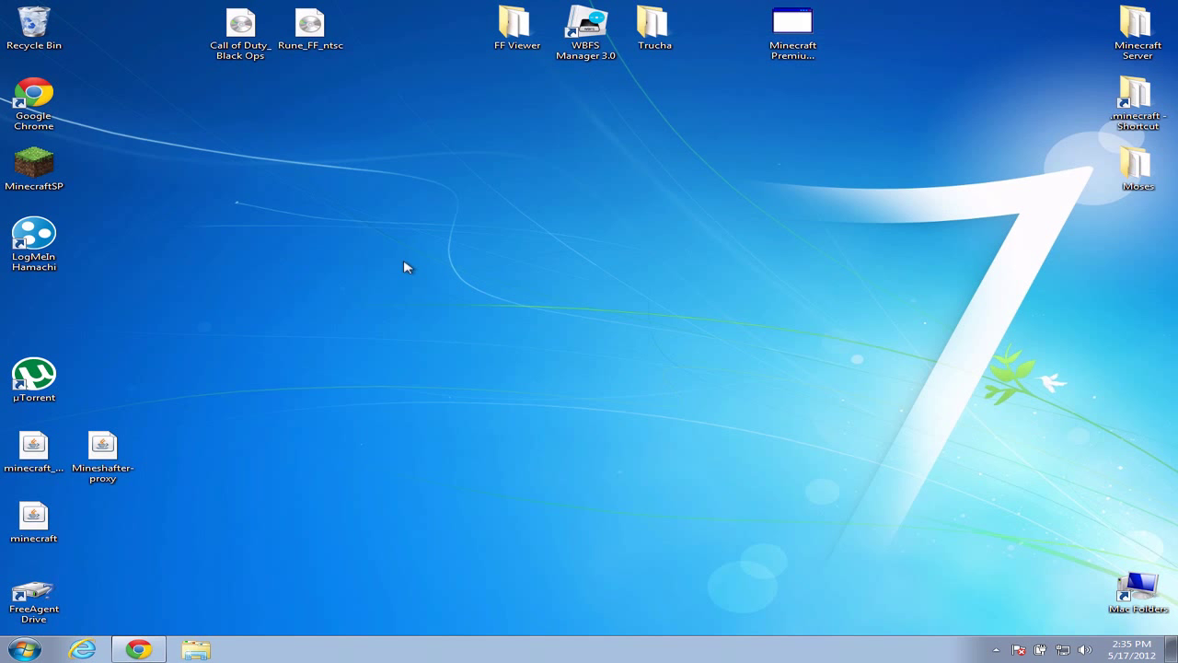
{"action": "left_click_drag", "start_coordinate": [405, 261], "coordinate": [637, 433]}
{"action": "mouse_move", "coordinate": [943, 5]}
{"action": "key", "text": "ctrl+Left"}
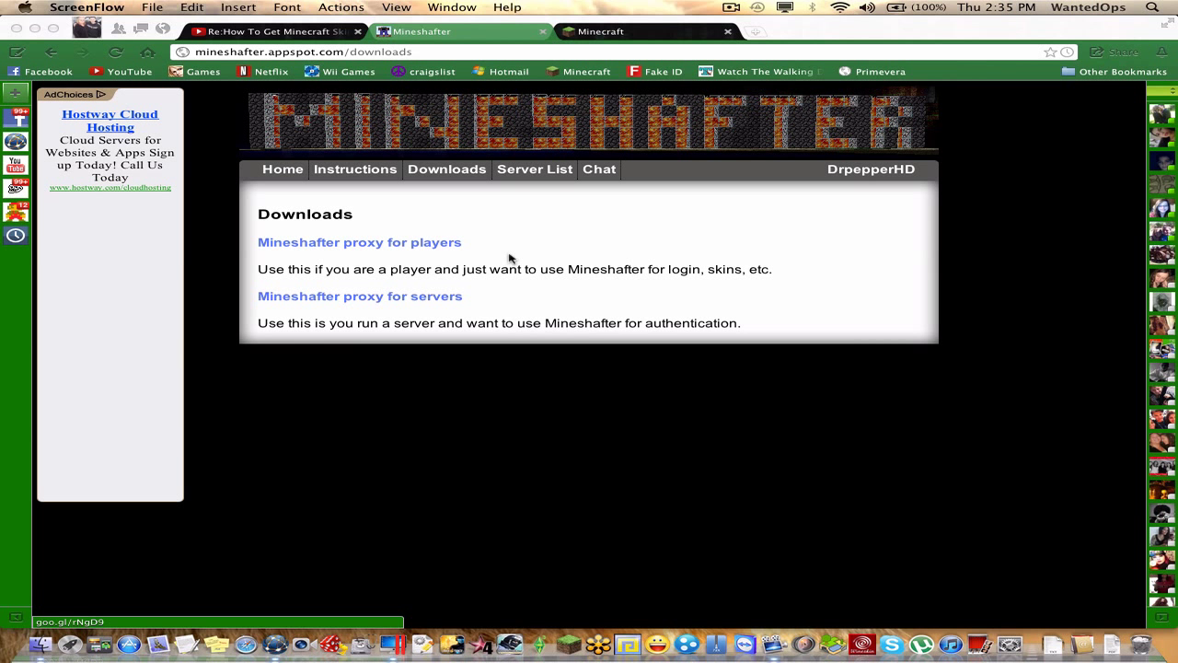
Download the Mineshafter proxy for players, keep the Mineshafter-proxy.jar file, and minimise the browser window
{"action": "left_click", "coordinate": [429, 251]}
{"action": "left_click", "coordinate": [429, 244]}
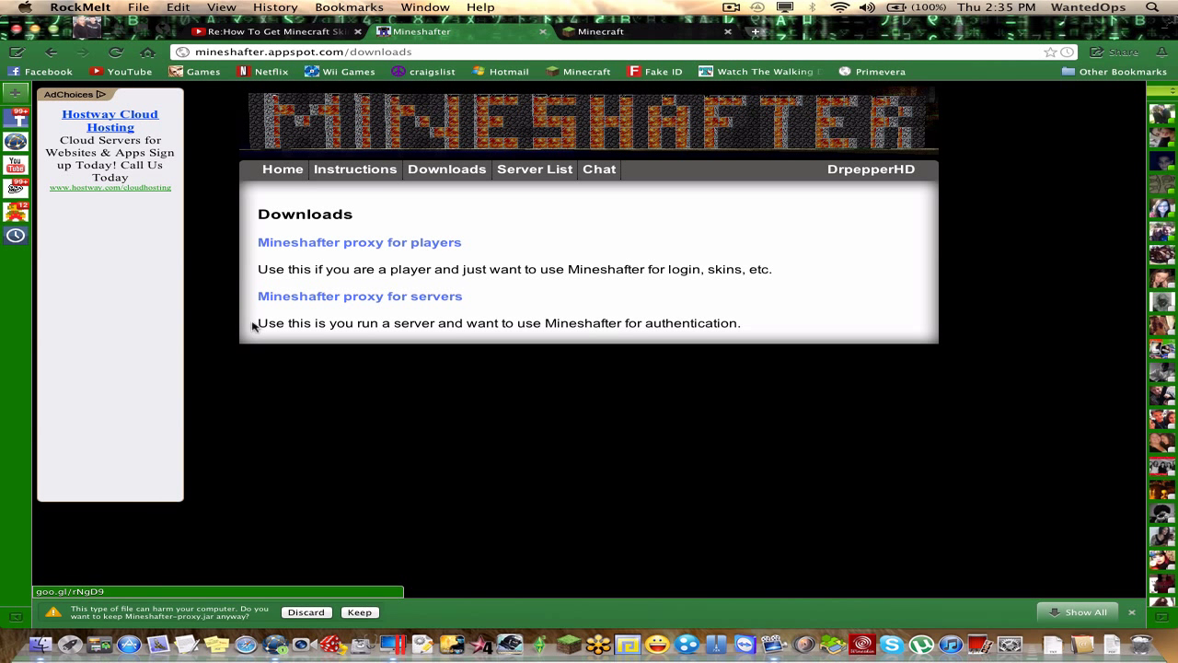
{"action": "left_click", "coordinate": [366, 613]}
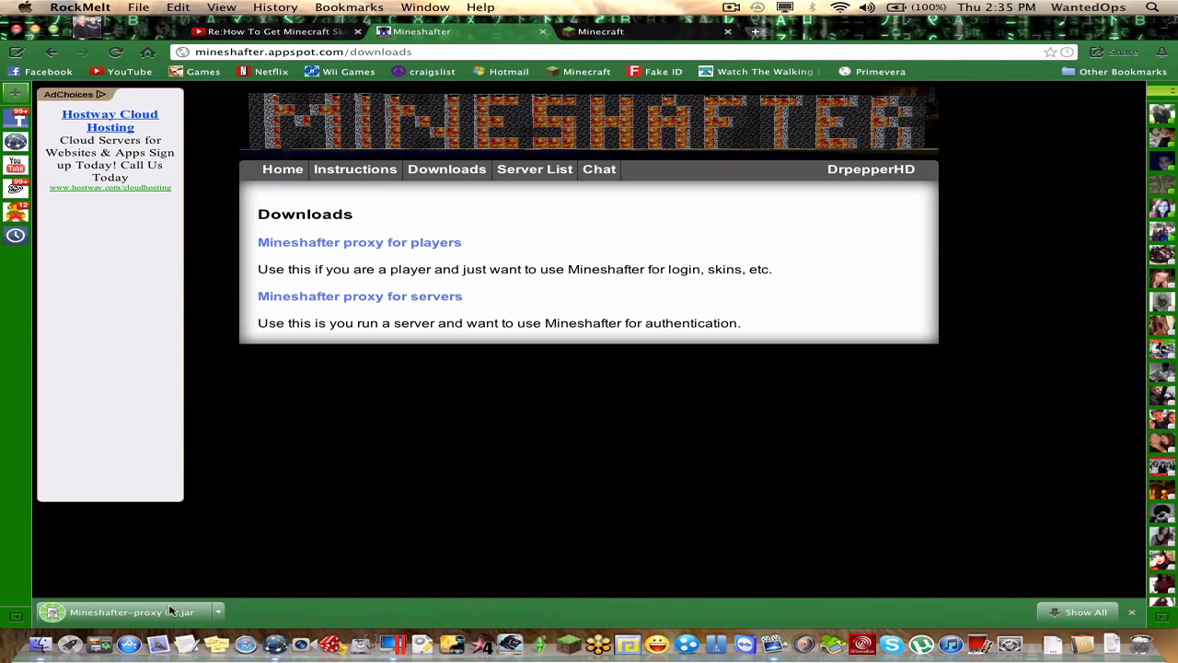
{"action": "left_click", "coordinate": [33, 31]}
{"action": "left_click", "coordinate": [755, 239]}
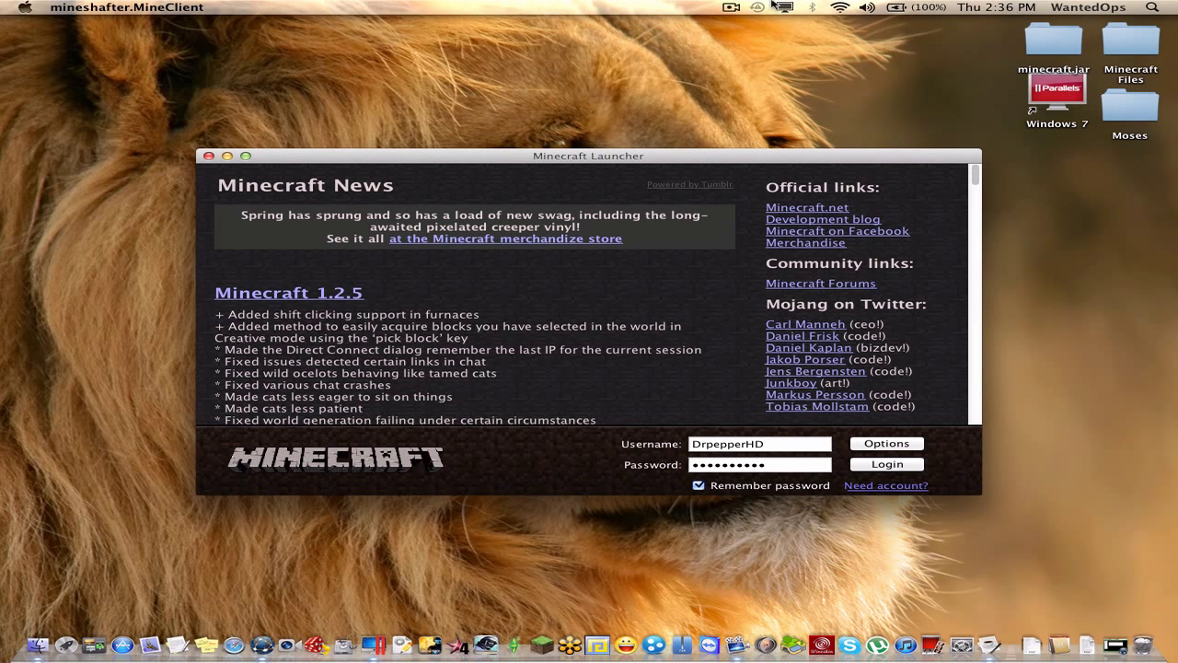
Log in to the Minecraft Launcher with the remembered account, and close the window without choosing an update option
{"action": "left_click", "coordinate": [732, 8]}
{"action": "left_click", "coordinate": [753, 49]}
{"action": "left_click", "coordinate": [887, 464]}
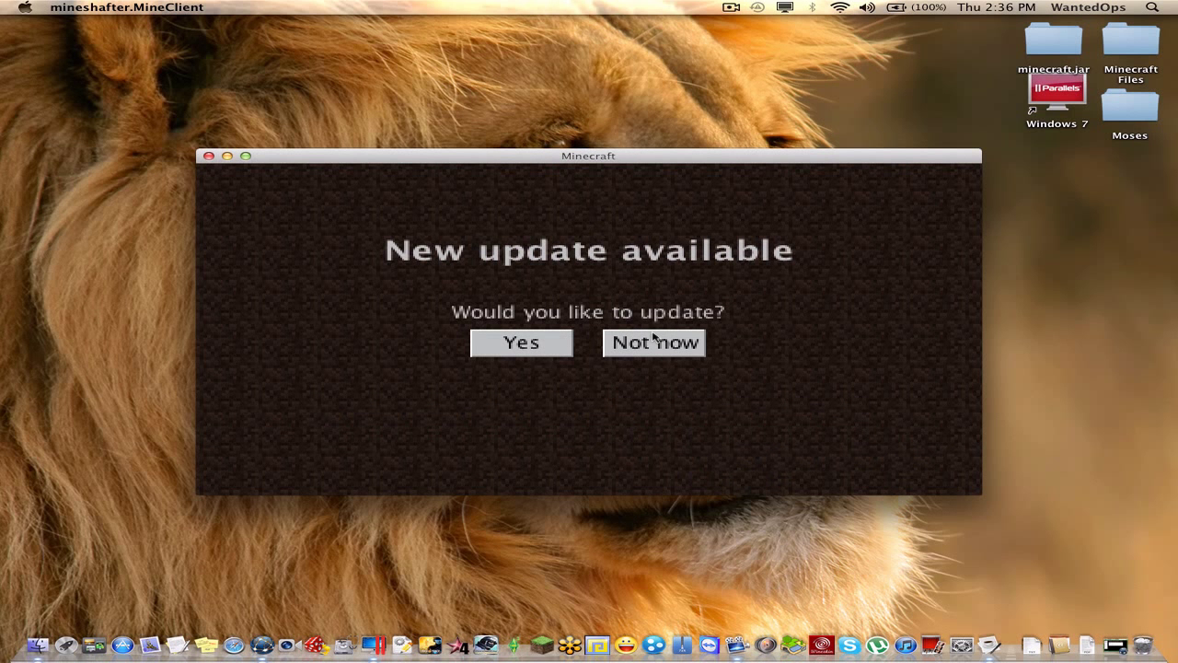
{"action": "left_click", "coordinate": [208, 156]}
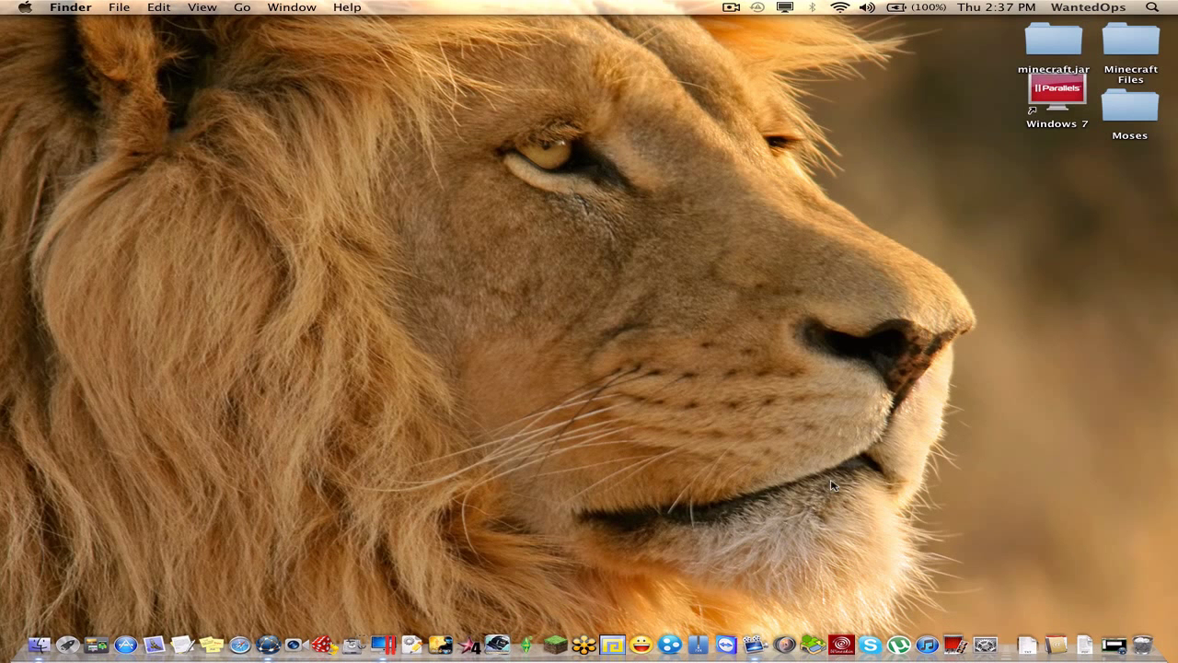
Switch to the Windows 7 desktop and delete the minecraft, minecraft_modified and Mineshafter-proxy files
{"action": "key", "text": "ctrl+Right"}
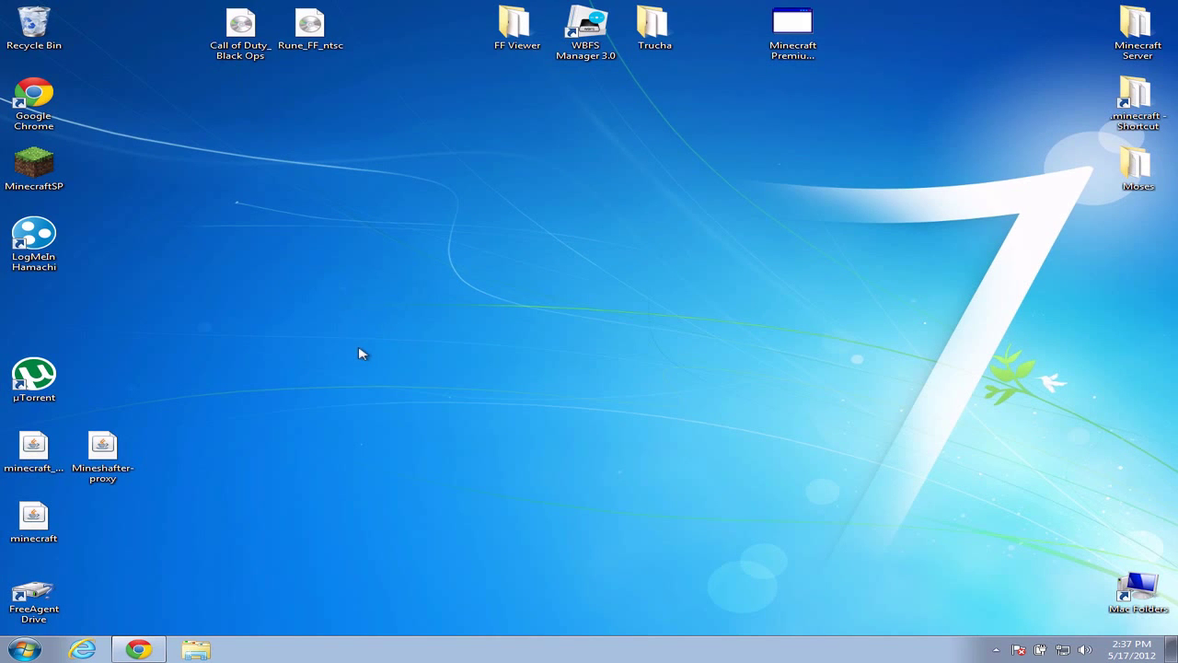
{"action": "left_click_drag", "start_coordinate": [141, 559], "coordinate": [35, 33]}
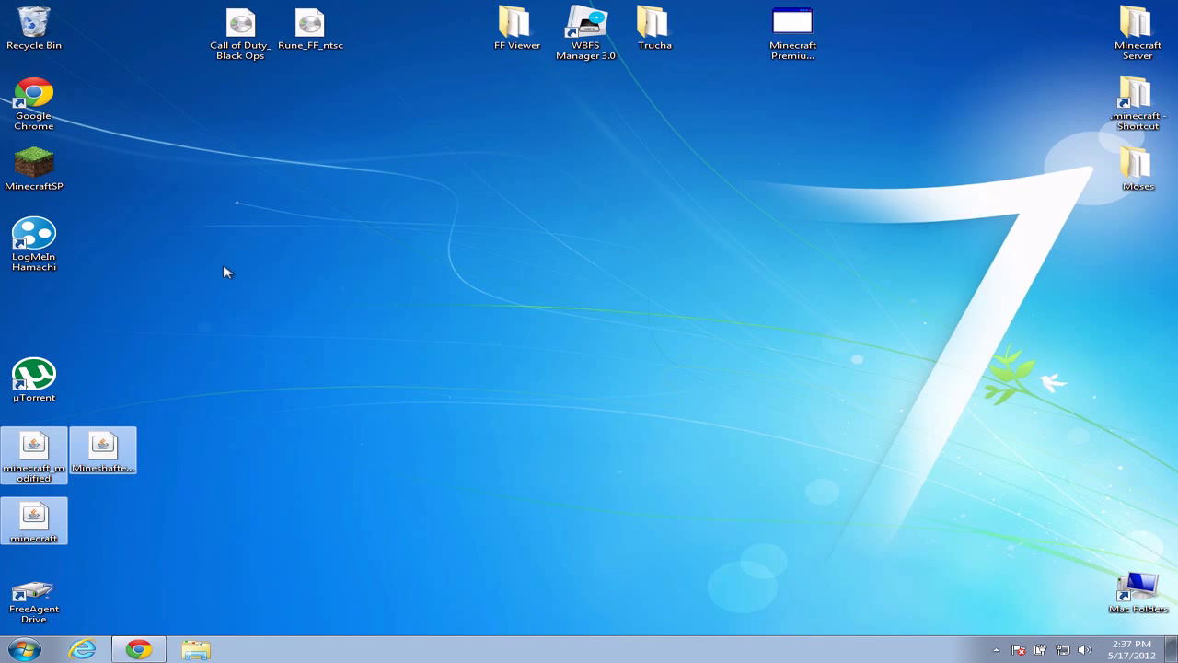
{"action": "left_click_drag", "start_coordinate": [223, 267], "coordinate": [418, 372]}
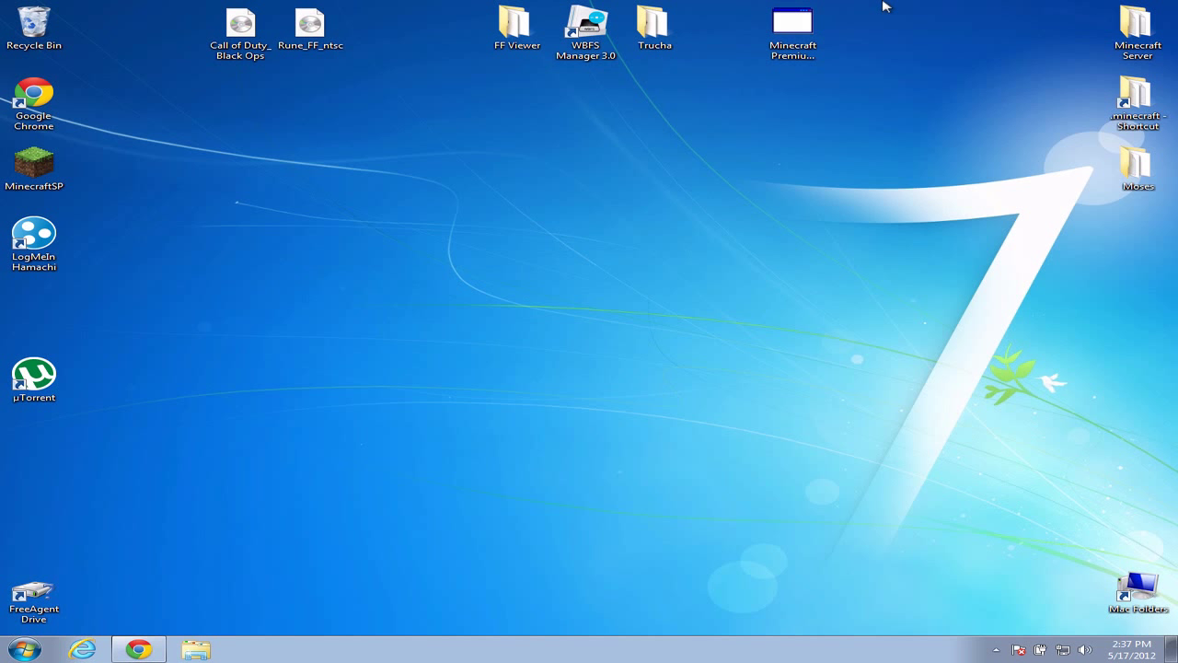
{"action": "mouse_move", "coordinate": [833, 7]}
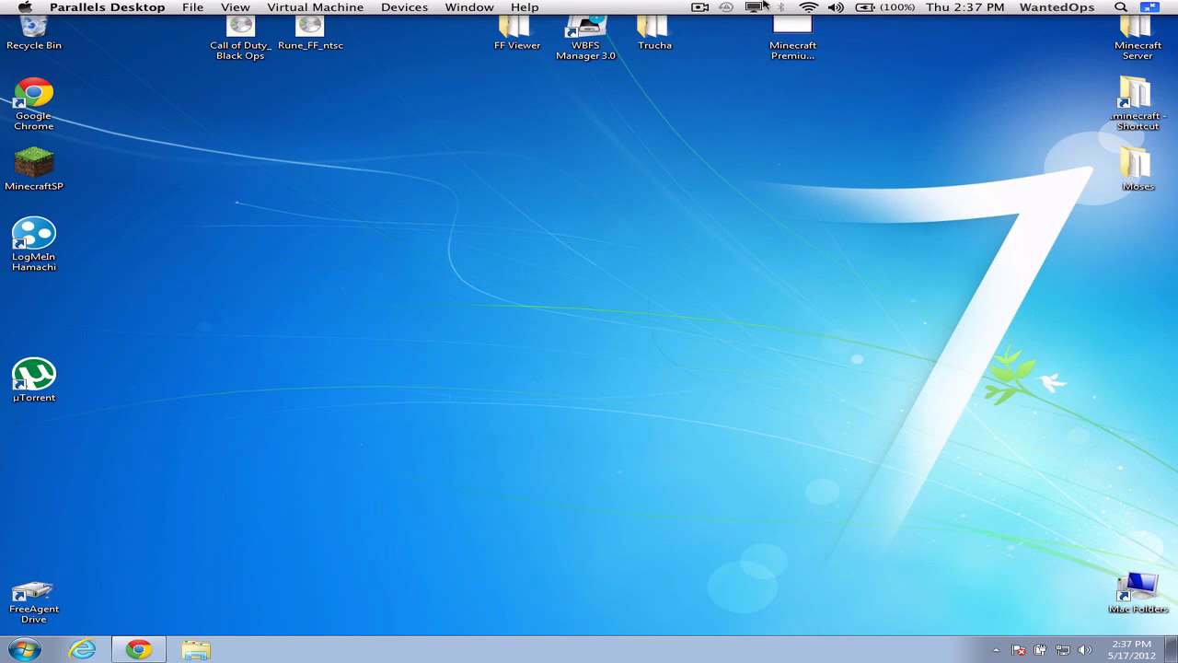
{"action": "left_click", "coordinate": [704, 6]}
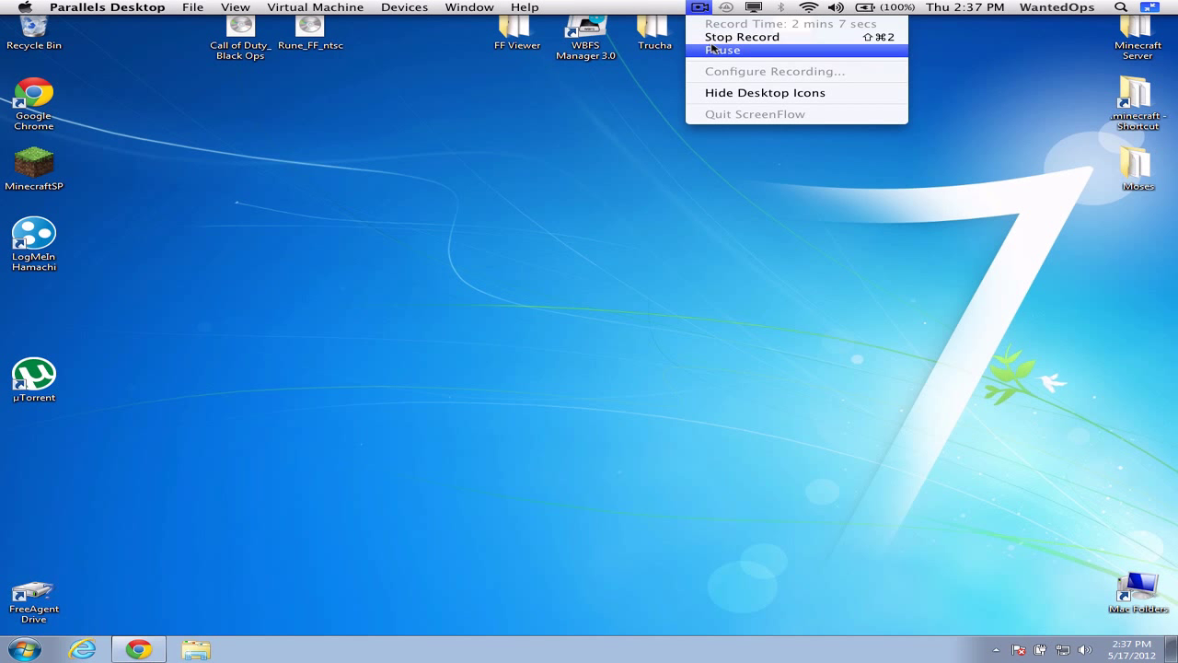
{"action": "left_click", "coordinate": [713, 51]}
{"action": "left_click_drag", "start_coordinate": [429, 258], "coordinate": [580, 377]}
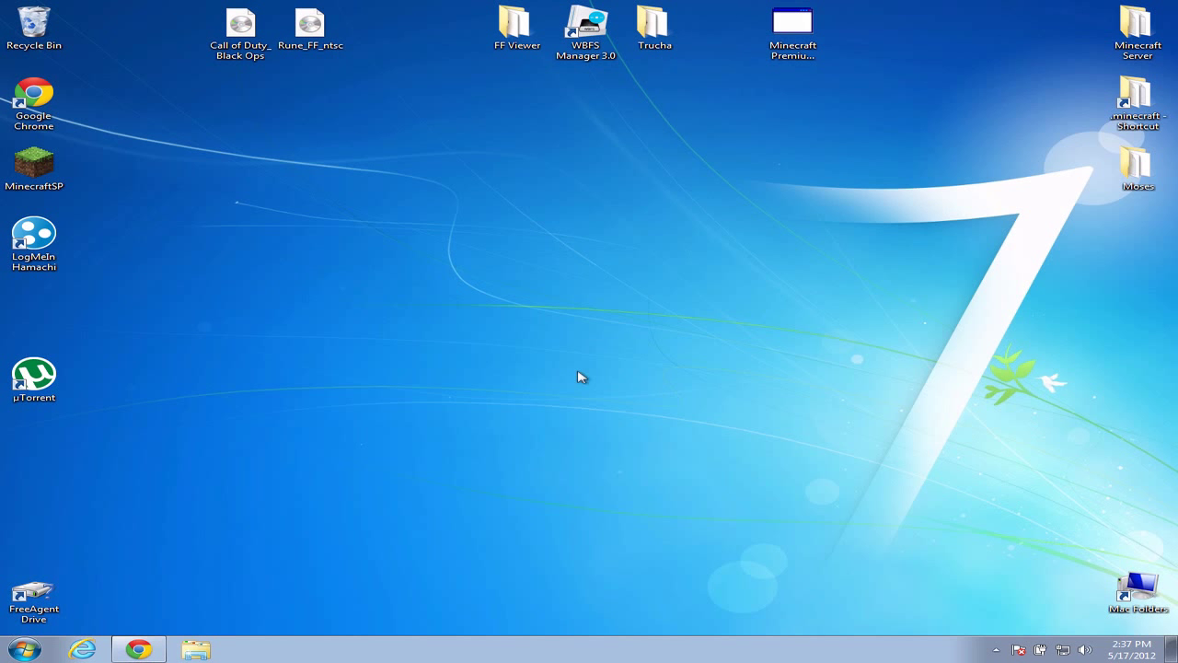
Download the Mineshafter proxy for players in Chrome, save it to the Desktop as Mineshafter-proxy, and minimise the browser
{"action": "left_click", "coordinate": [131, 652]}
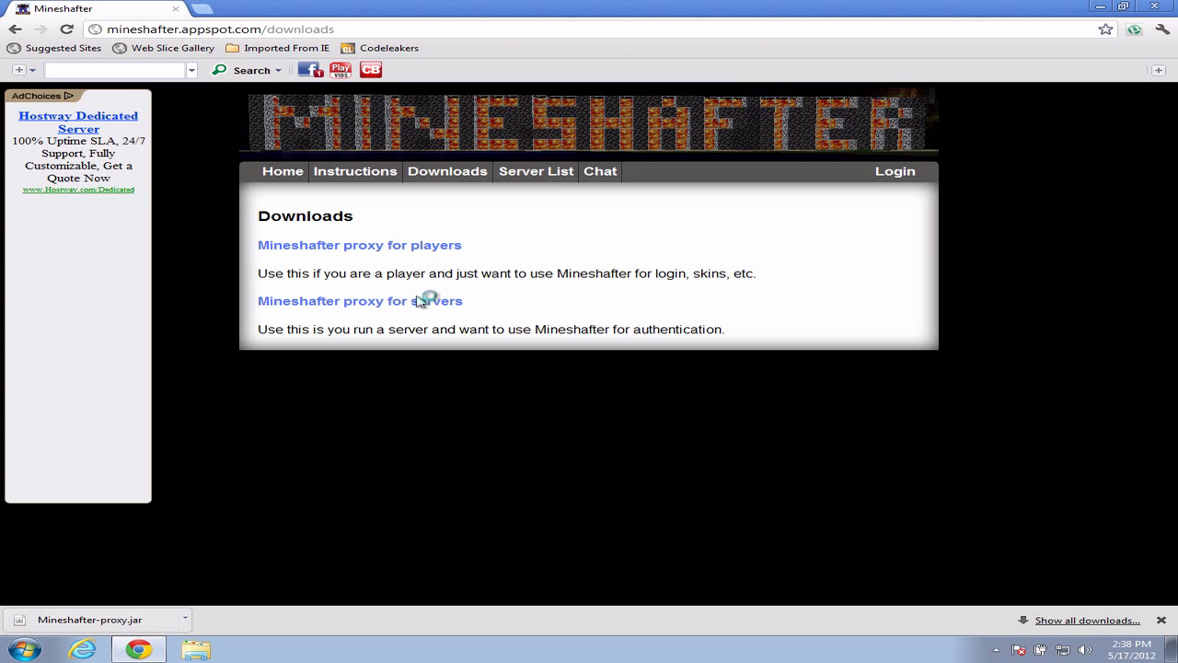
{"action": "left_click", "coordinate": [441, 246]}
{"action": "mouse_move", "coordinate": [649, 6]}
{"action": "left_click", "coordinate": [703, 6]}
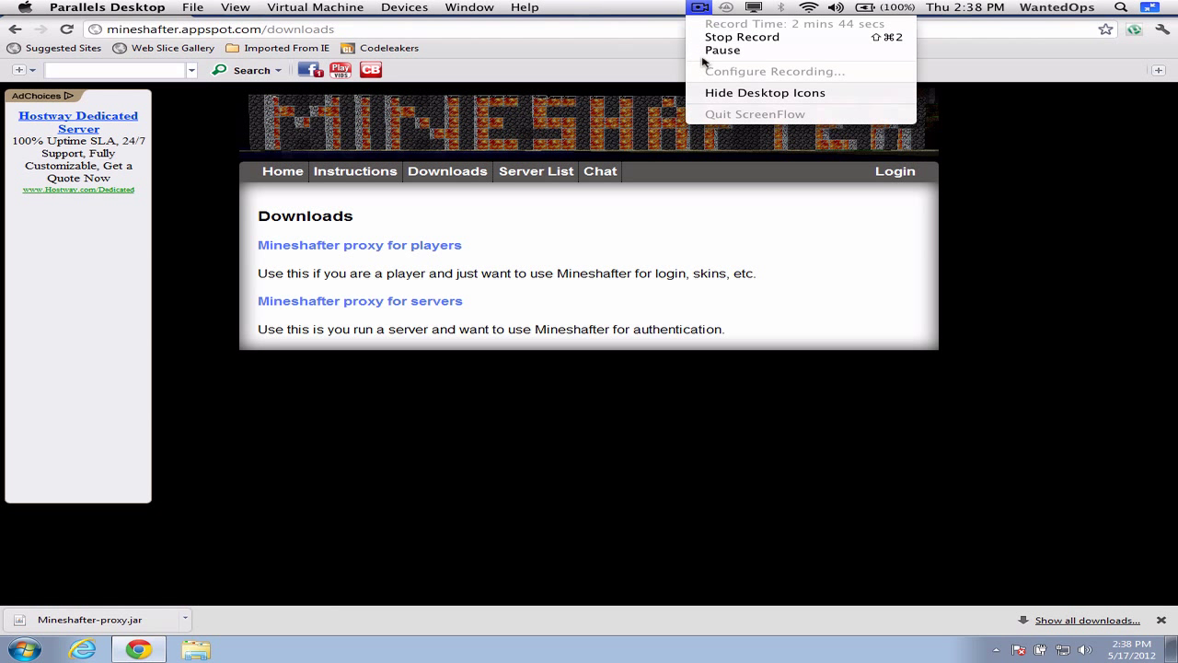
{"action": "left_click", "coordinate": [705, 52]}
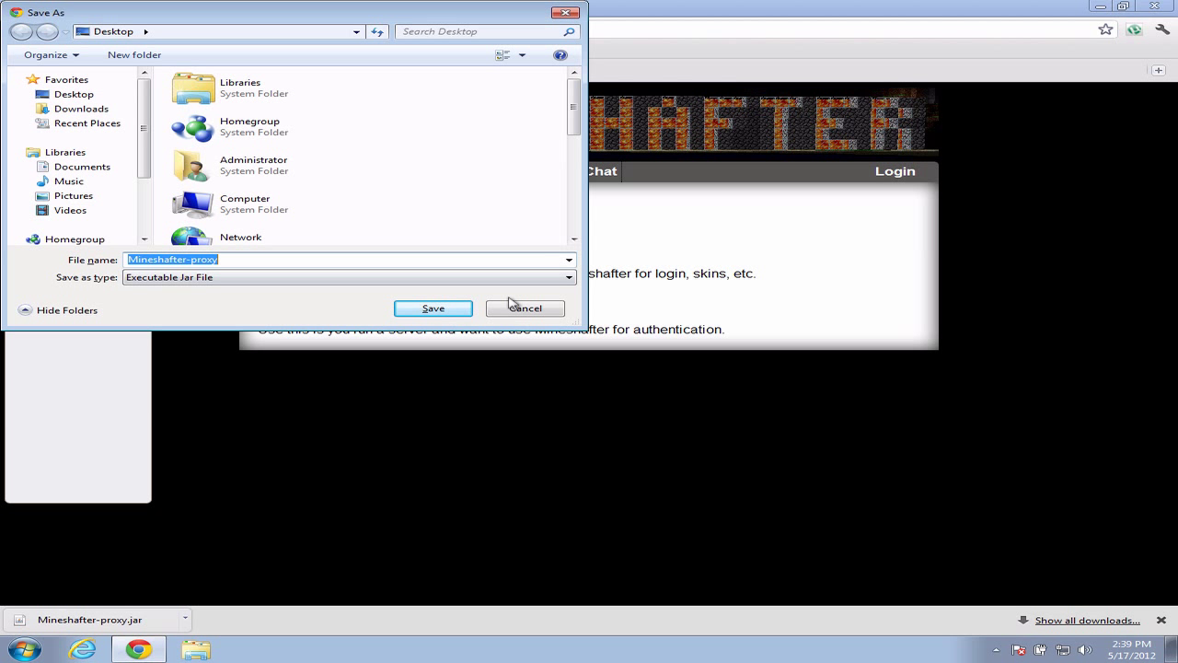
{"action": "left_click", "coordinate": [434, 308]}
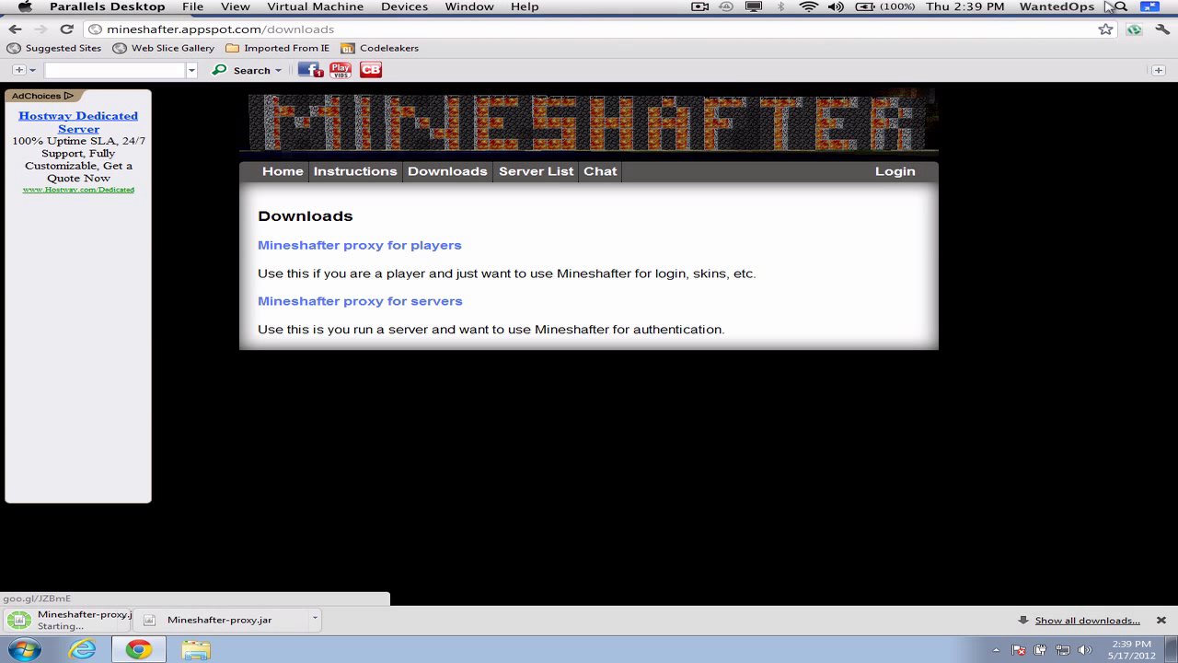
{"action": "left_click", "coordinate": [1102, 7]}
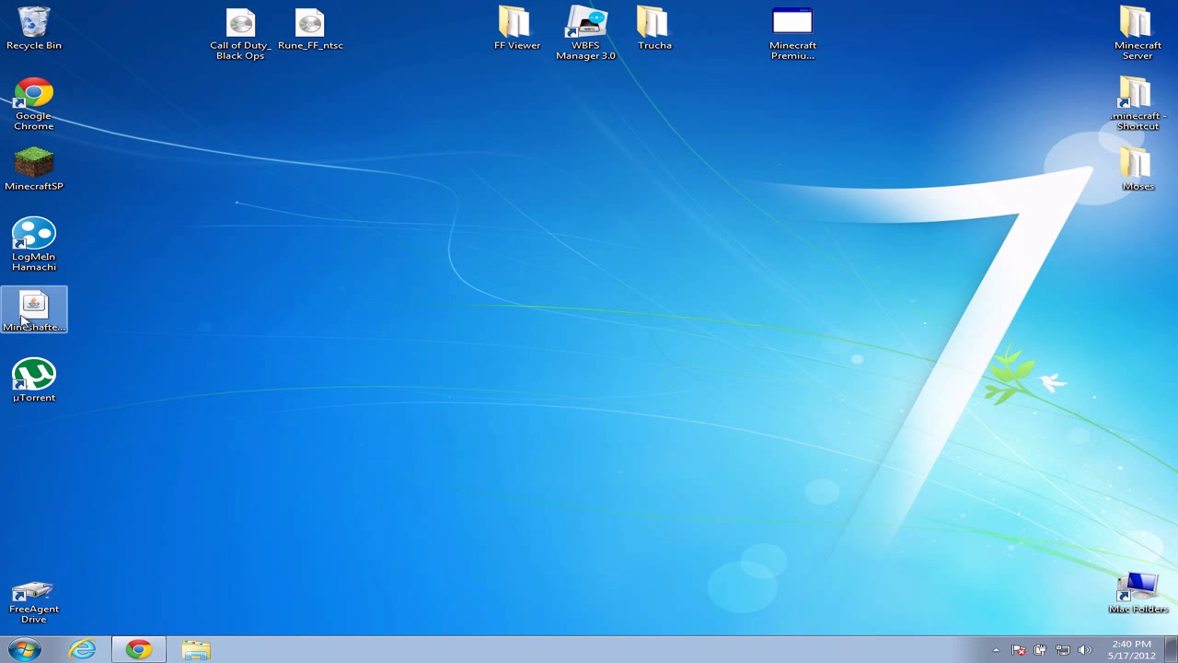
Move the Mineshafter-proxy file to the middle of the desktop and create a new desktop folder named Mineshafter
{"action": "left_click_drag", "start_coordinate": [37, 311], "coordinate": [532, 319]}
{"action": "left_click", "coordinate": [700, 399]}
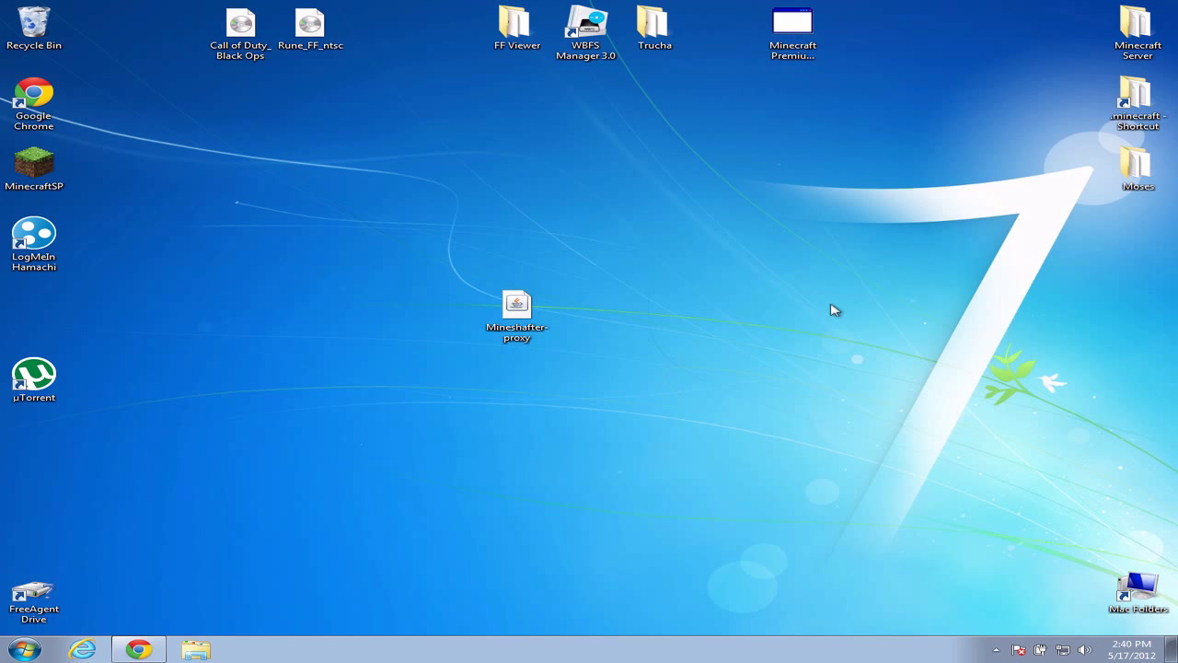
{"action": "right_click", "coordinate": [791, 237]}
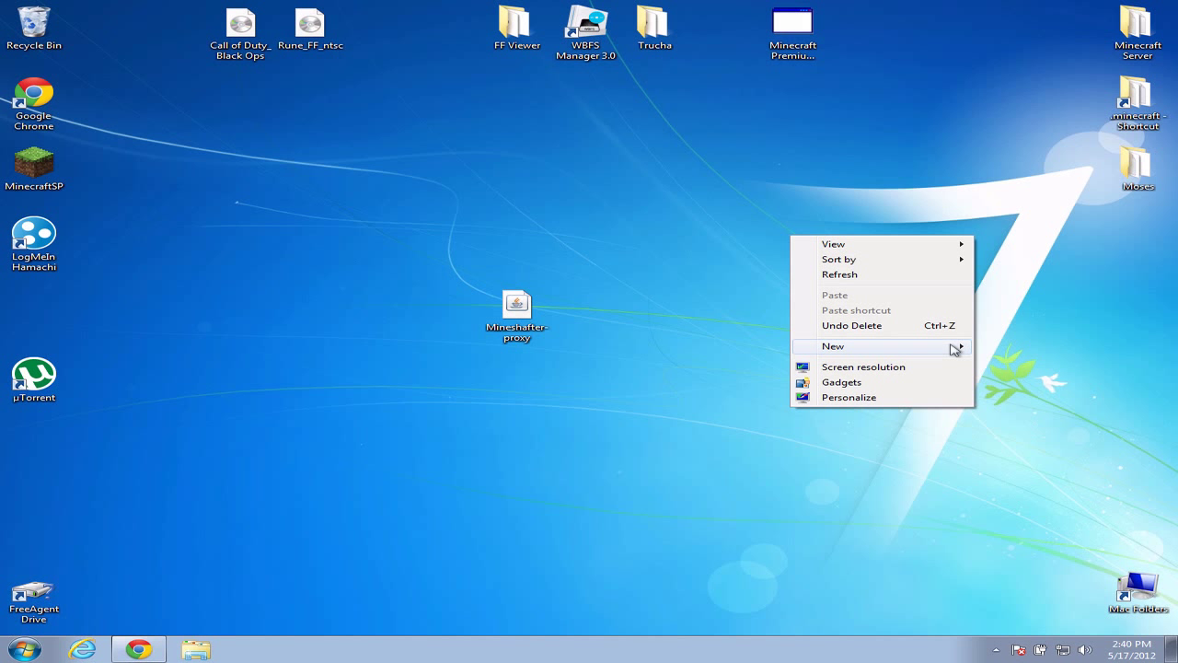
{"action": "mouse_move", "coordinate": [955, 348]}
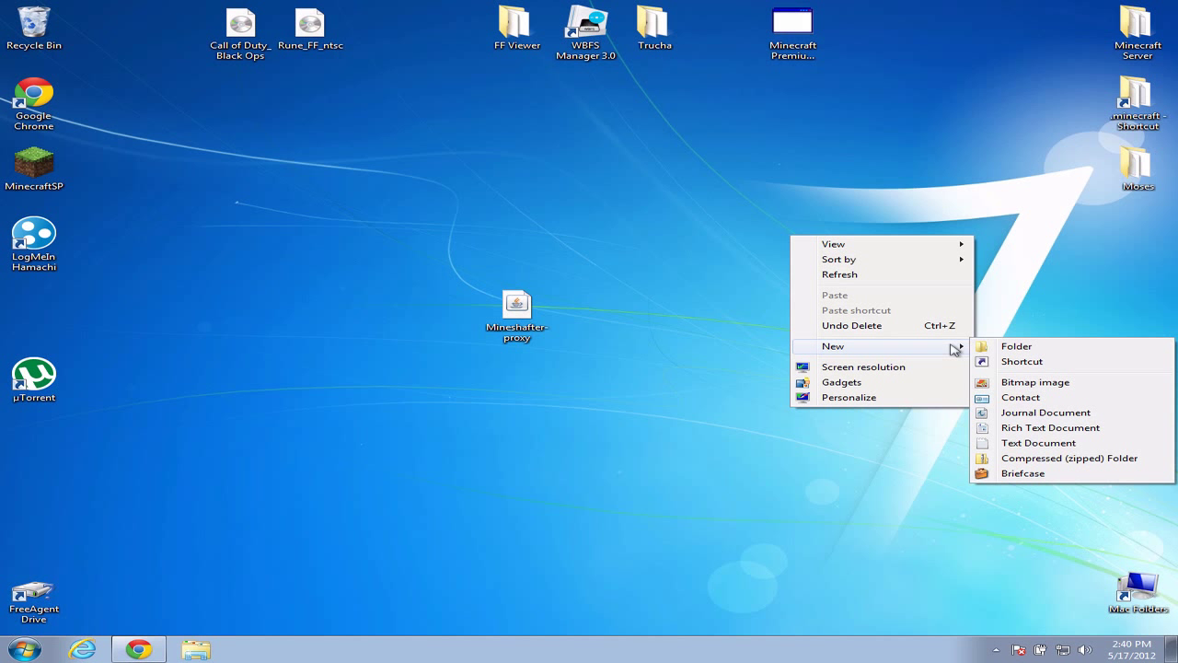
{"action": "left_click", "coordinate": [999, 344]}
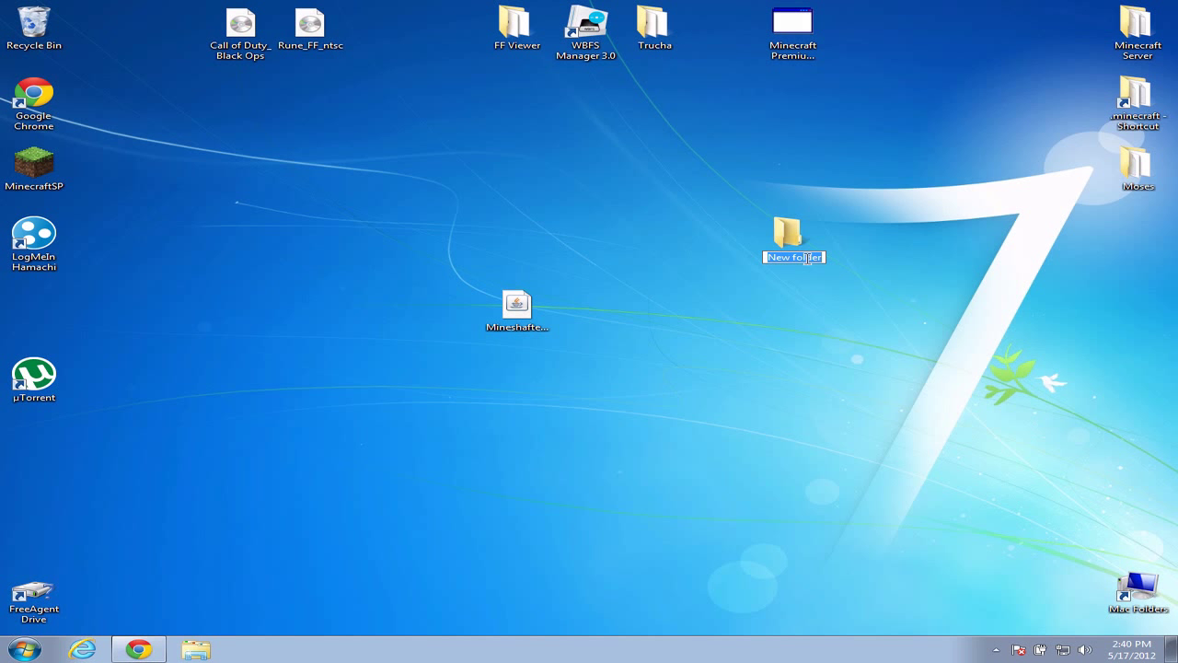
{"action": "type", "text": "Minesha"}
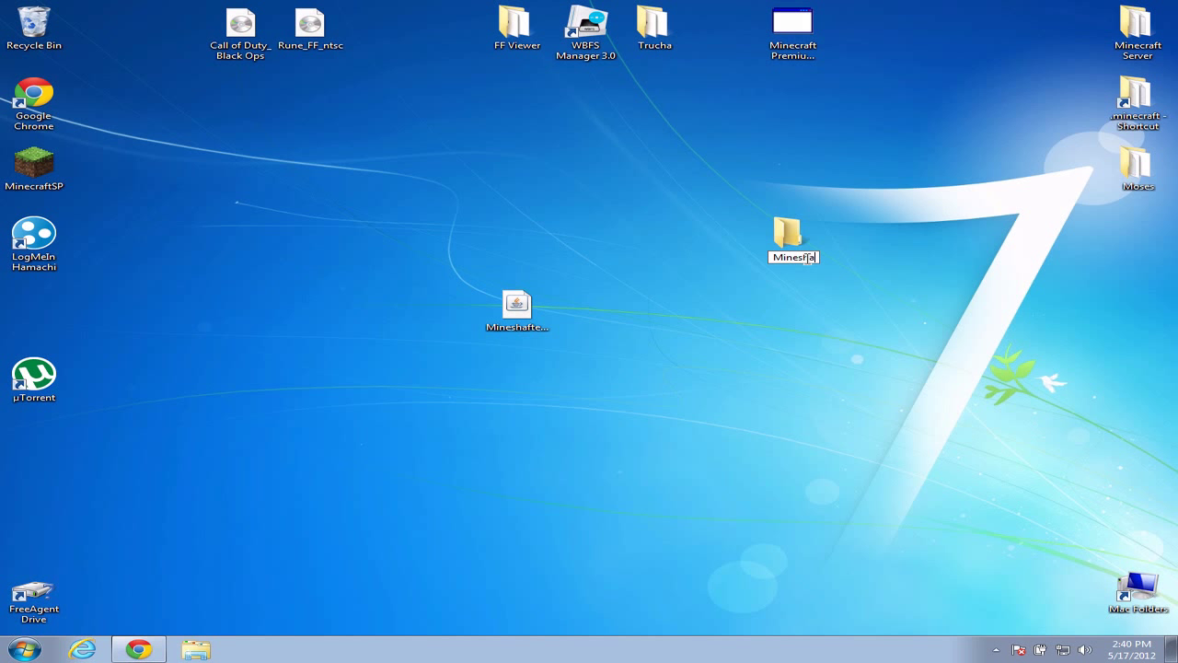
{"action": "type", "text": "fter"}
{"action": "key", "text": "Return"}
Move the Mineshafter-proxy file into the Mineshafter folder and open that folder
{"action": "left_click_drag", "start_coordinate": [549, 316], "coordinate": [819, 237]}
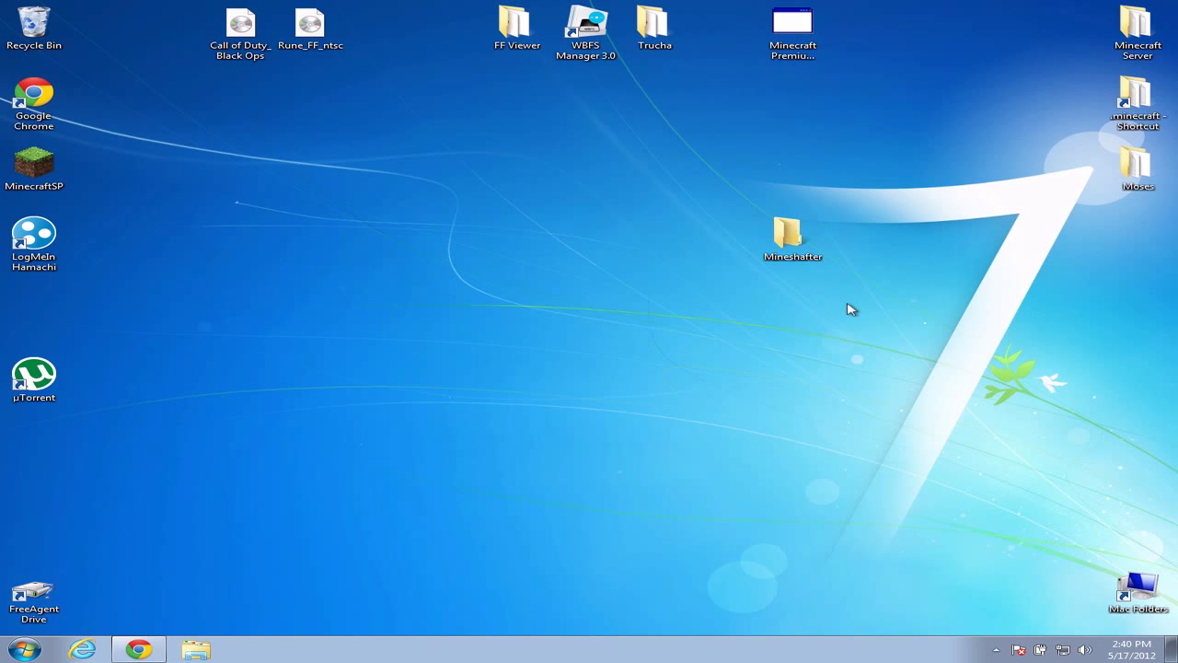
{"action": "key", "text": "super+e"}
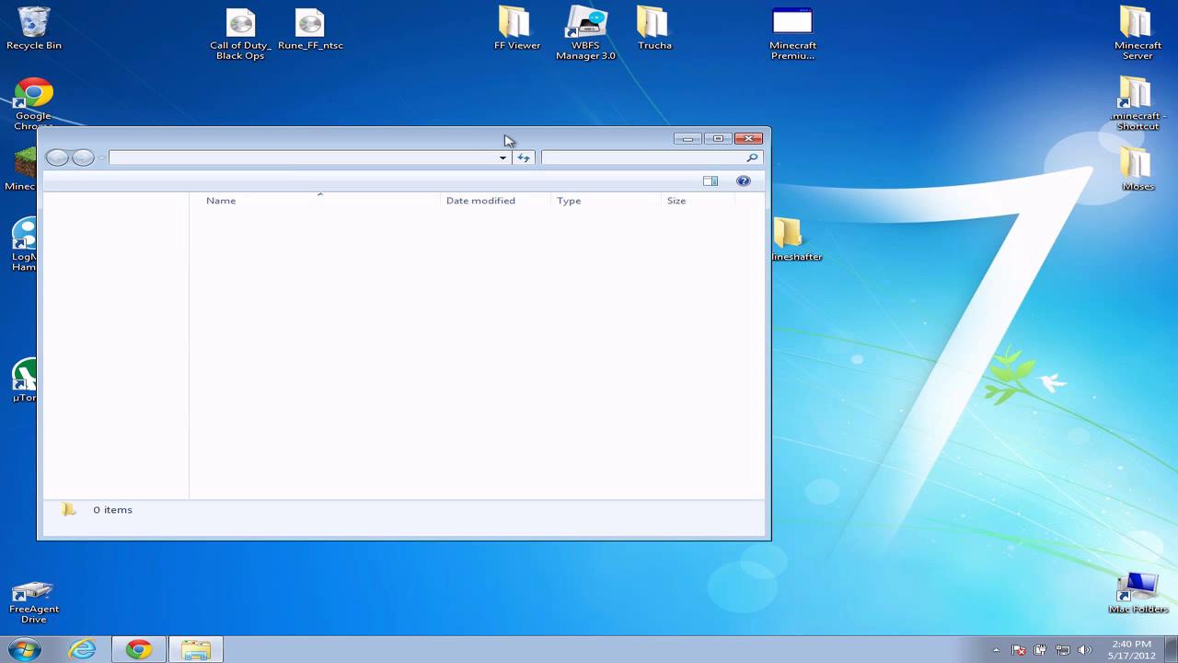
{"action": "left_click_drag", "start_coordinate": [505, 140], "coordinate": [534, 140]}
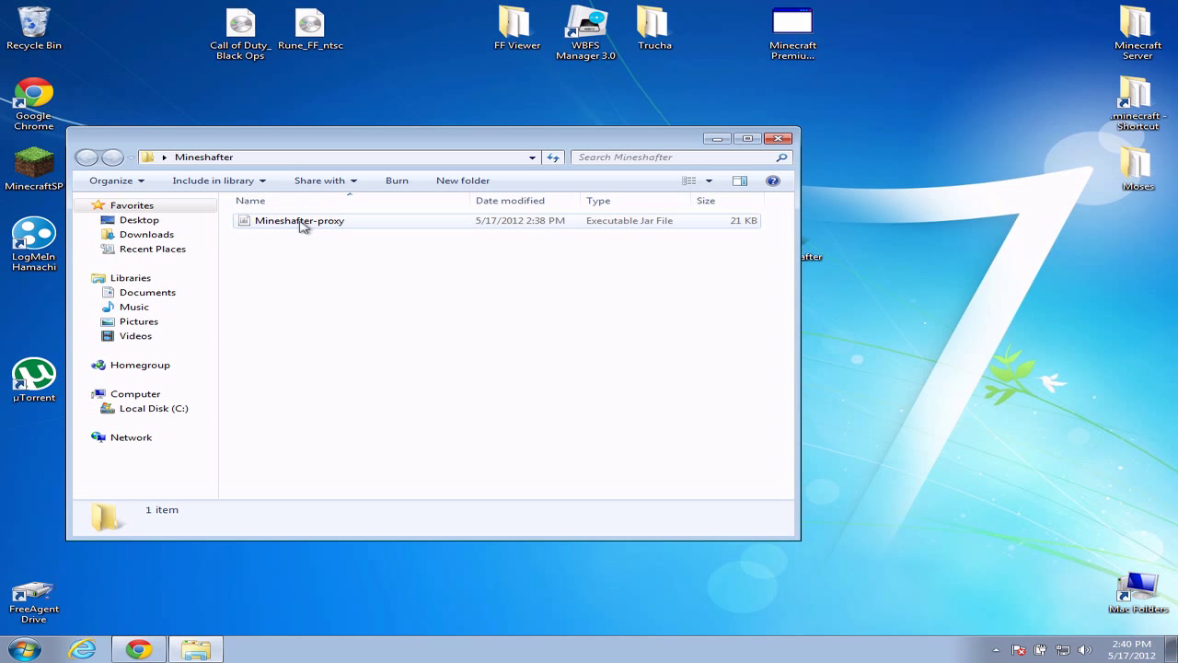
Run Mineshafter-proxy from the Mineshafter folder, look through the launcher's news page, and close the launcher
{"action": "left_click", "coordinate": [302, 226]}
{"action": "right_click", "coordinate": [300, 222]}
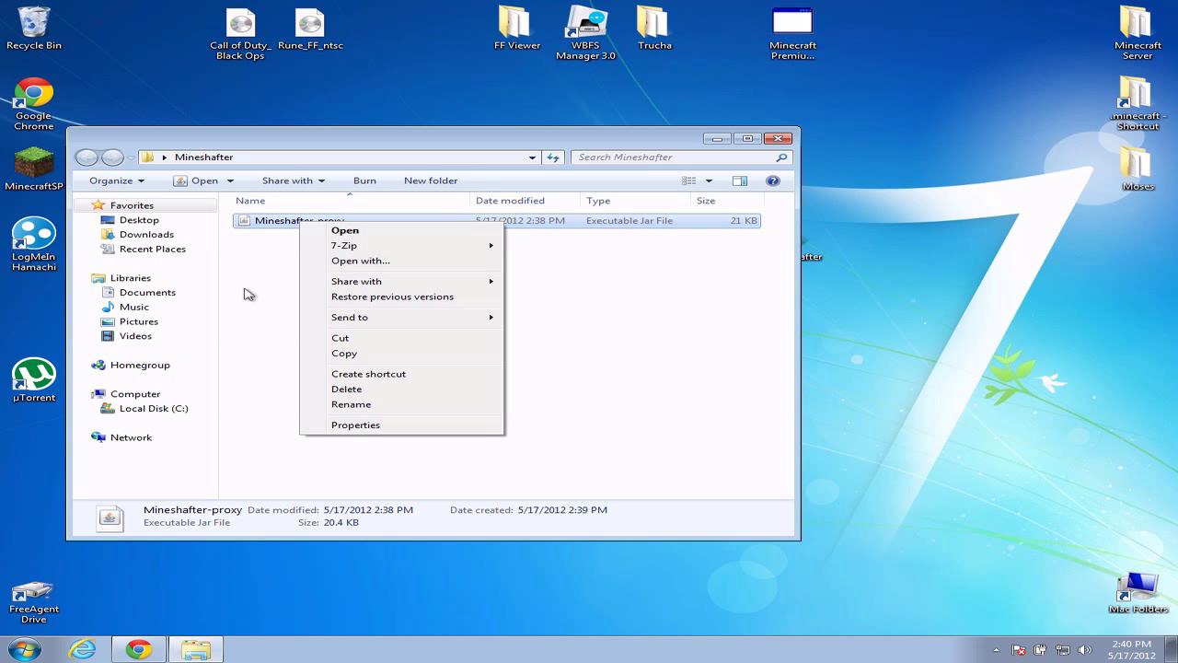
{"action": "left_click", "coordinate": [252, 364]}
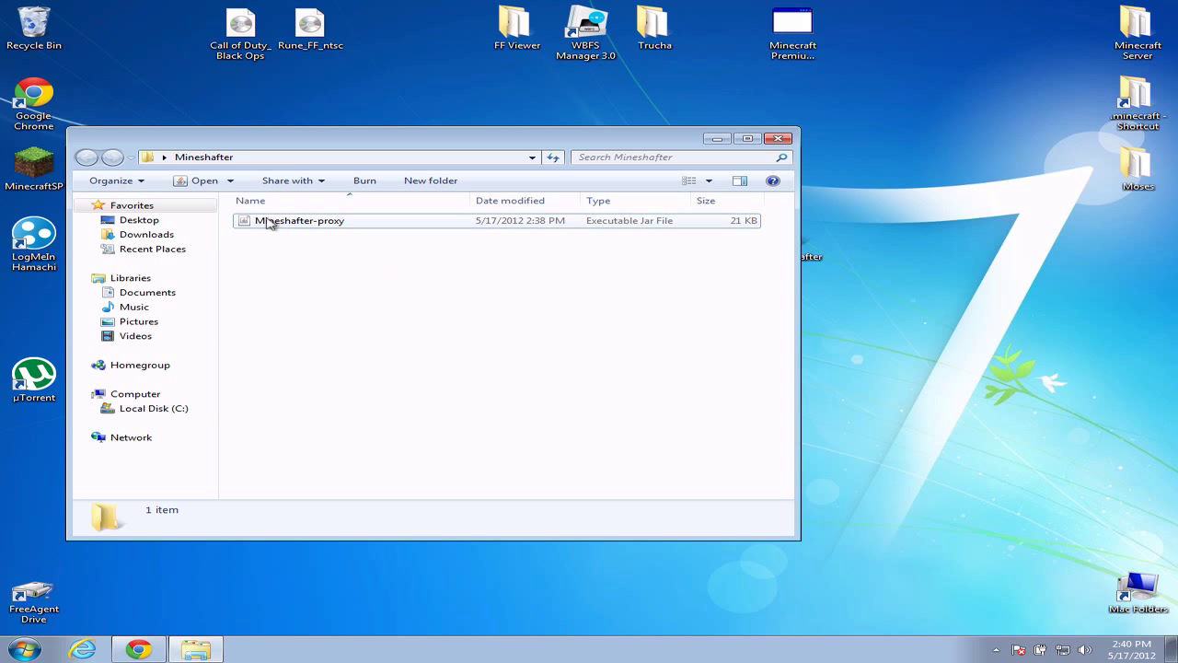
{"action": "double_click", "coordinate": [281, 222]}
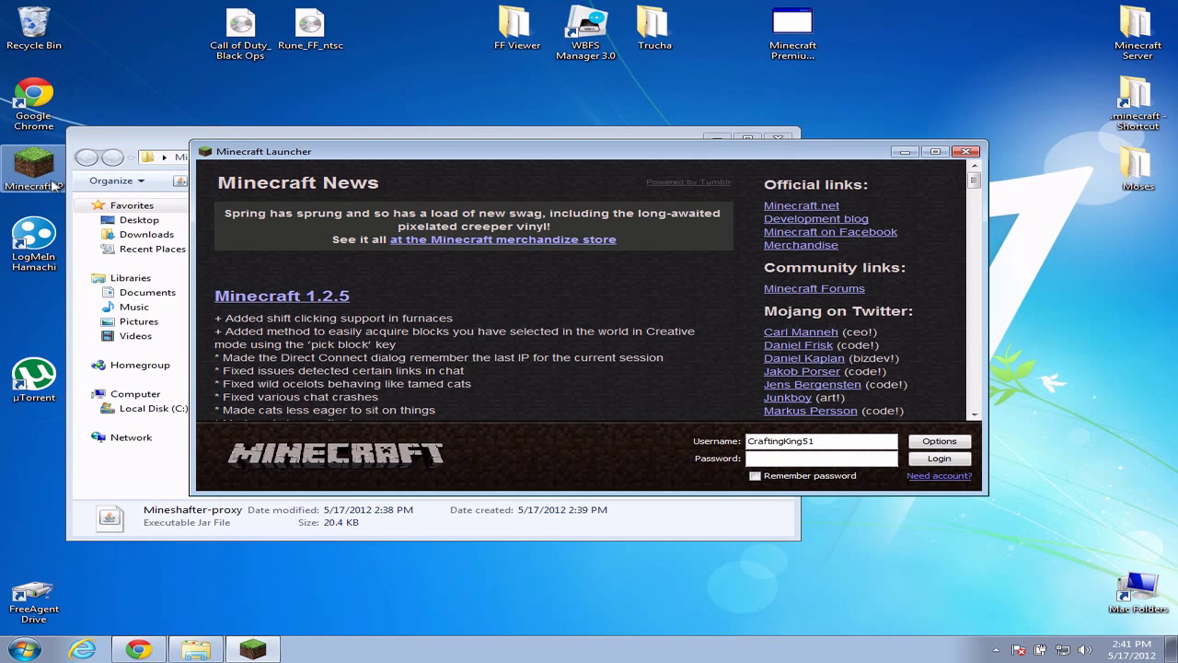
{"action": "scroll", "coordinate": [442, 363], "scroll_direction": "down", "scroll_amount": 10}
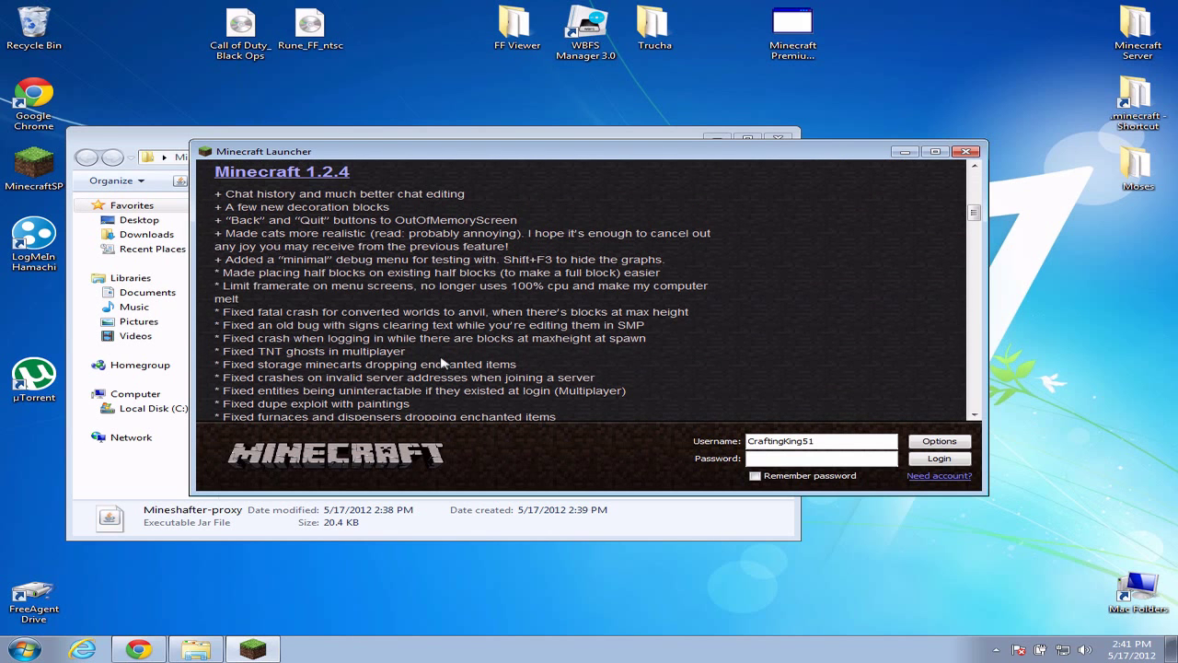
{"action": "left_click", "coordinate": [965, 151]}
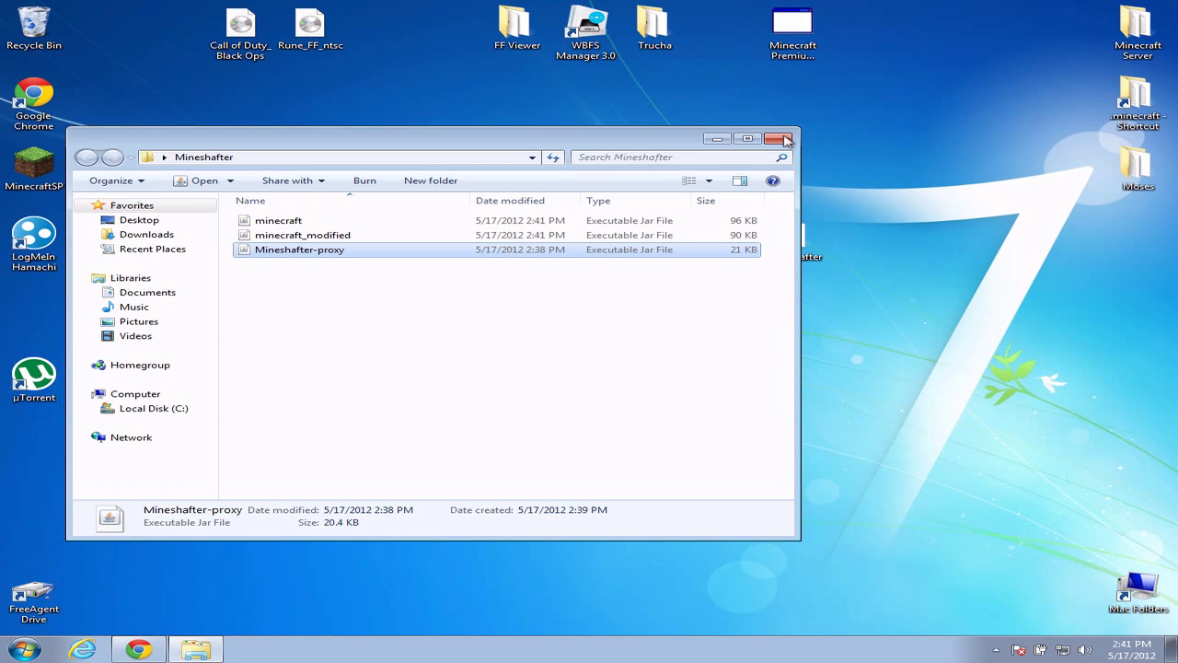
Close the Mineshafter folder window, move the folder below Moses on the desktop, and switch back to the Mac desktop
{"action": "left_click", "coordinate": [785, 139]}
{"action": "left_click_drag", "start_coordinate": [789, 236], "coordinate": [1132, 235]}
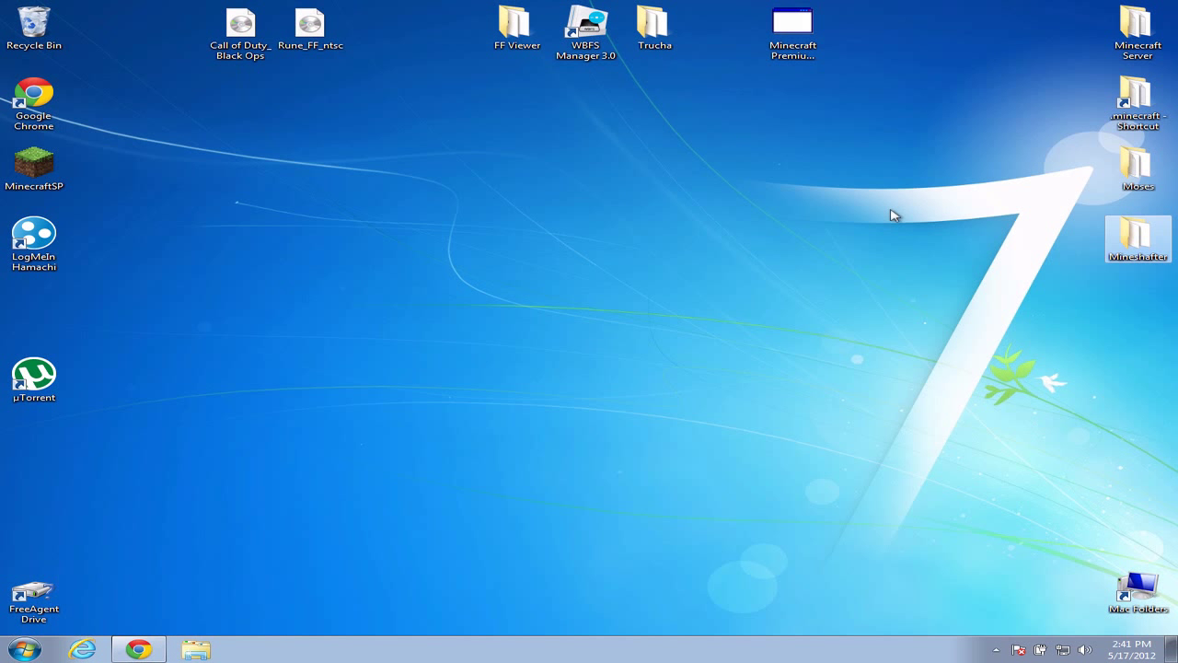
{"action": "left_click", "coordinate": [891, 215]}
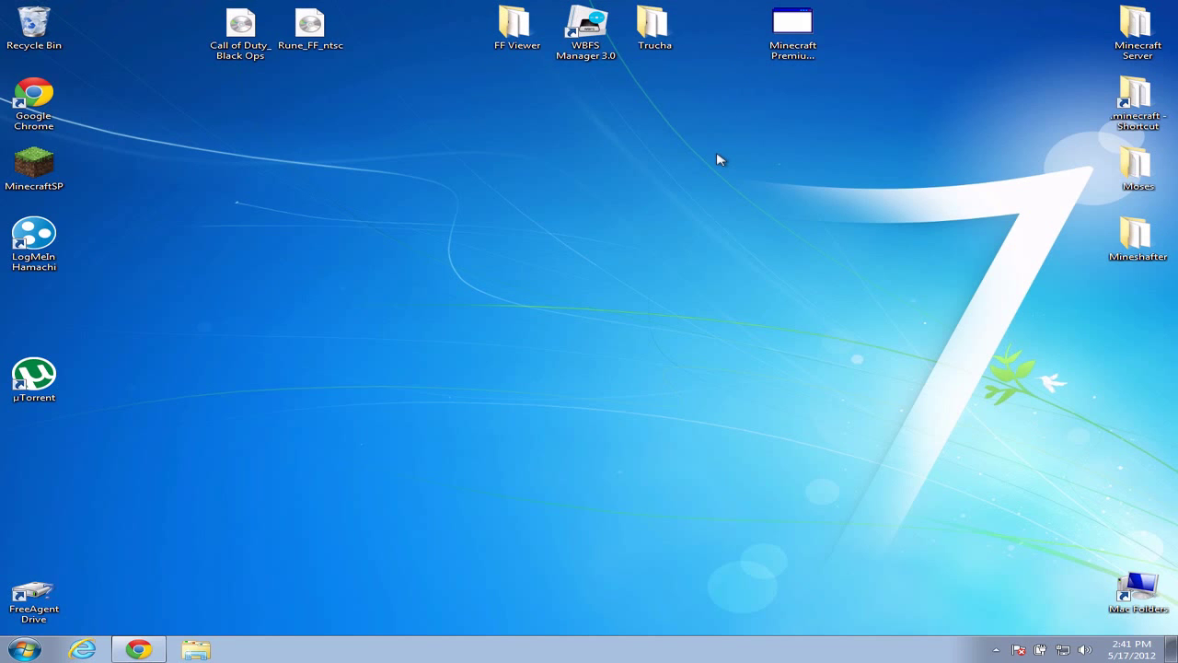
{"action": "key", "text": "ctrl+Left"}
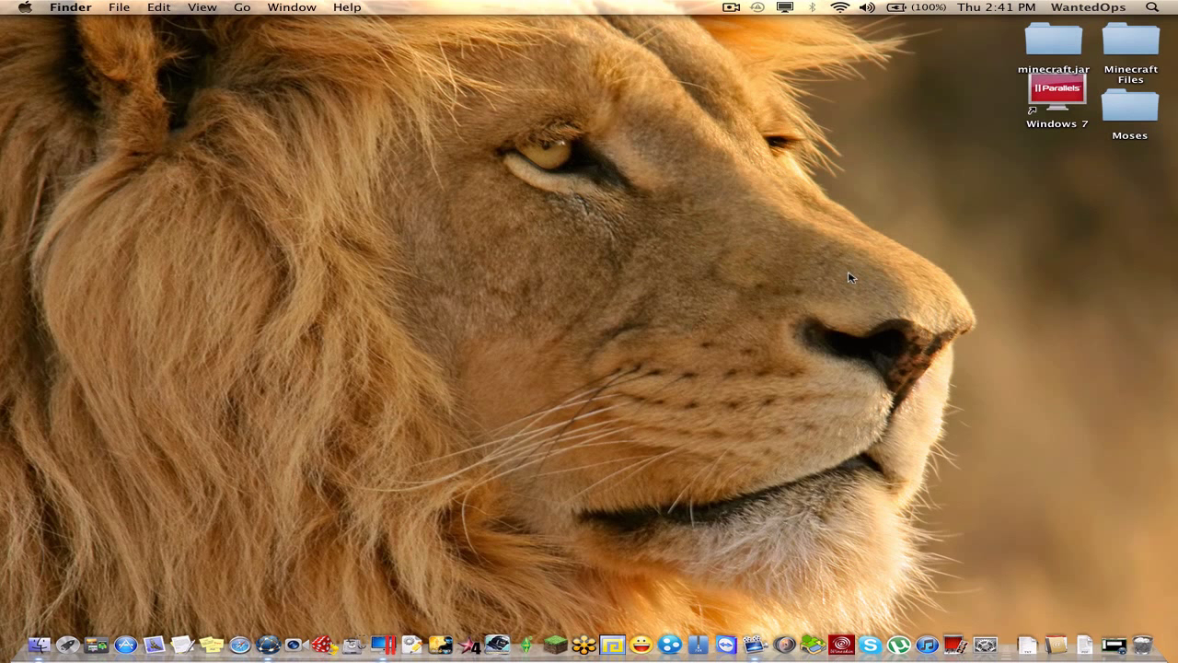